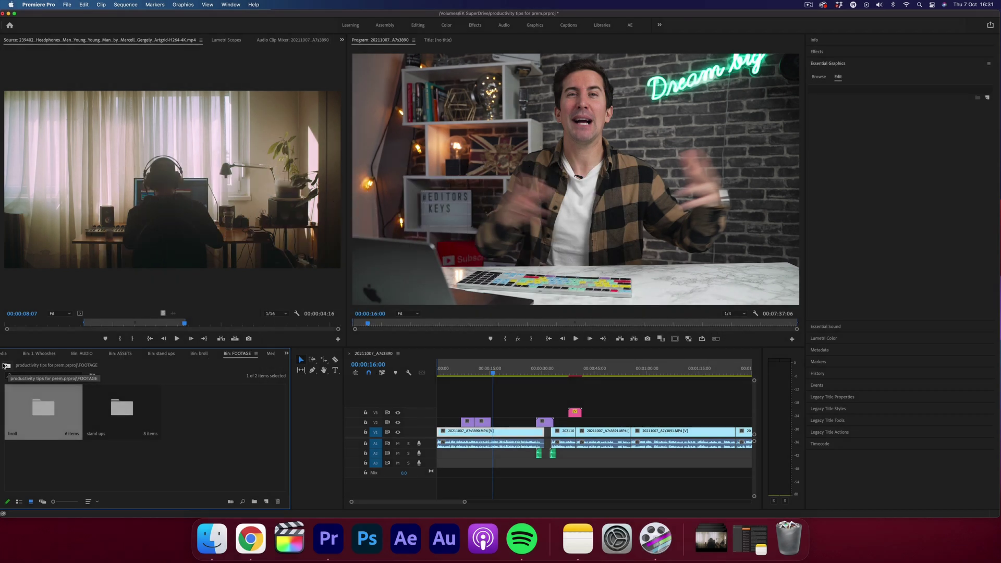
Return to the project's top level and add a new empty bin.
click(6, 365)
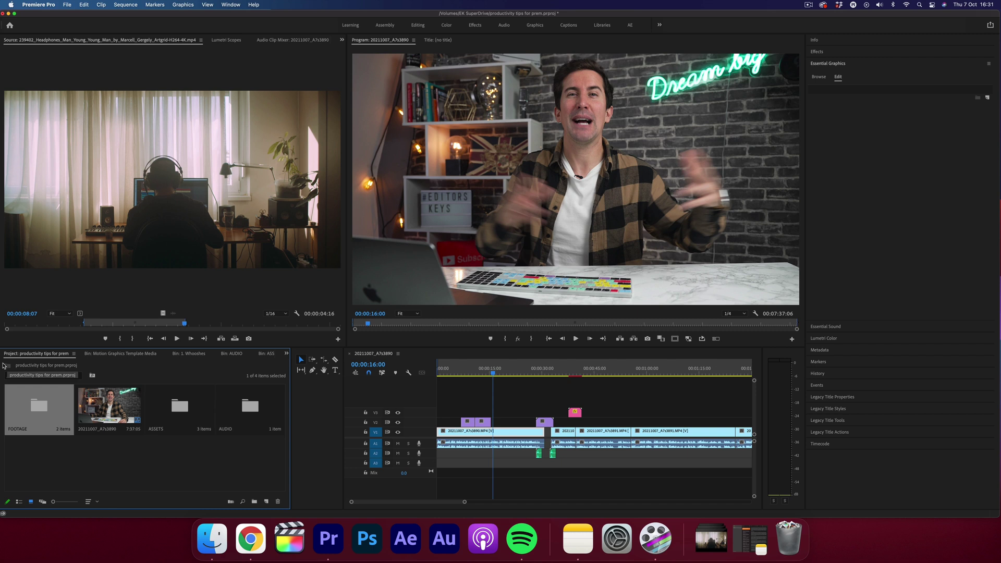
click(157, 454)
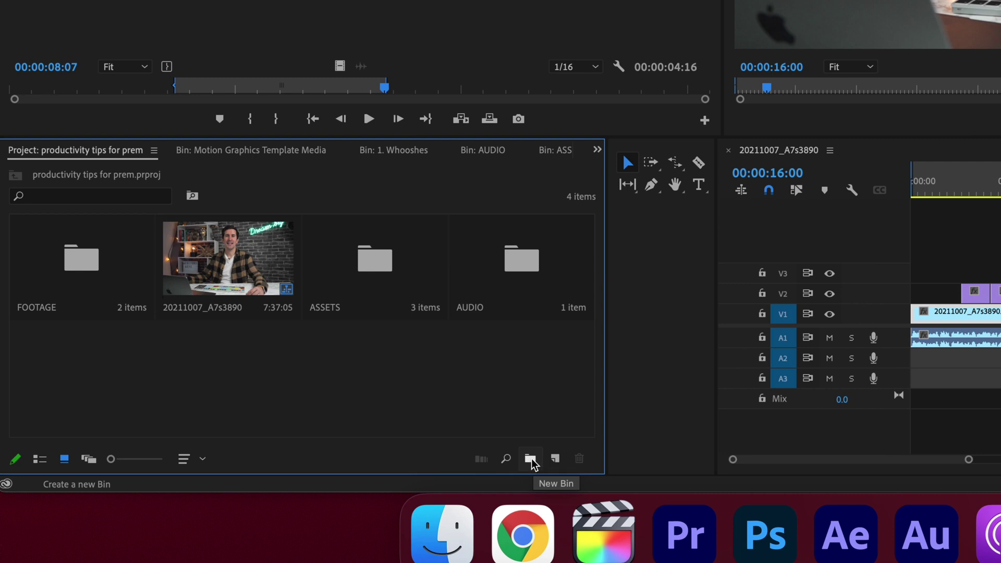
click(530, 458)
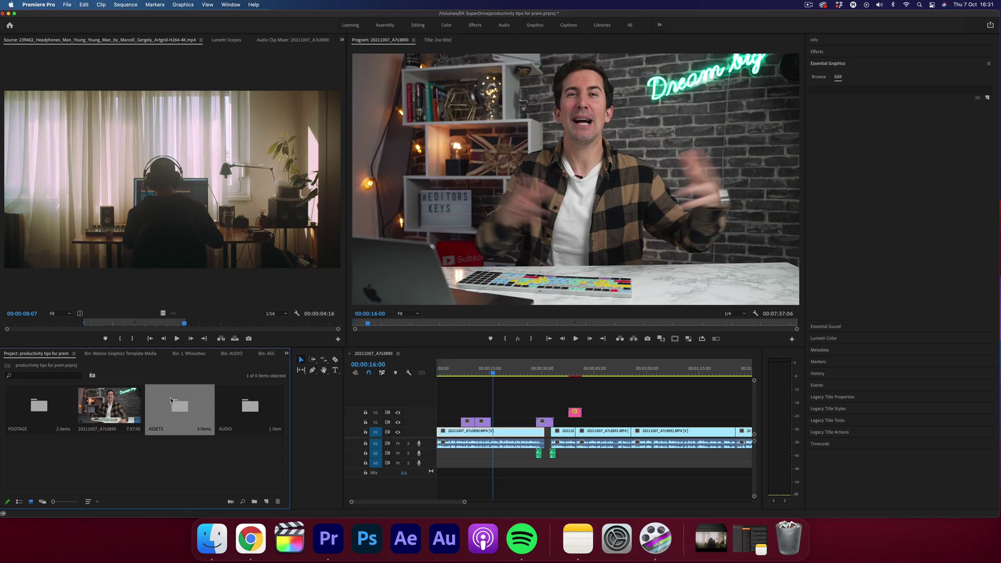
Browse ASSETS and its Motion Graphics Template Media bin, then return to the top-level bins.
double_click(171, 400)
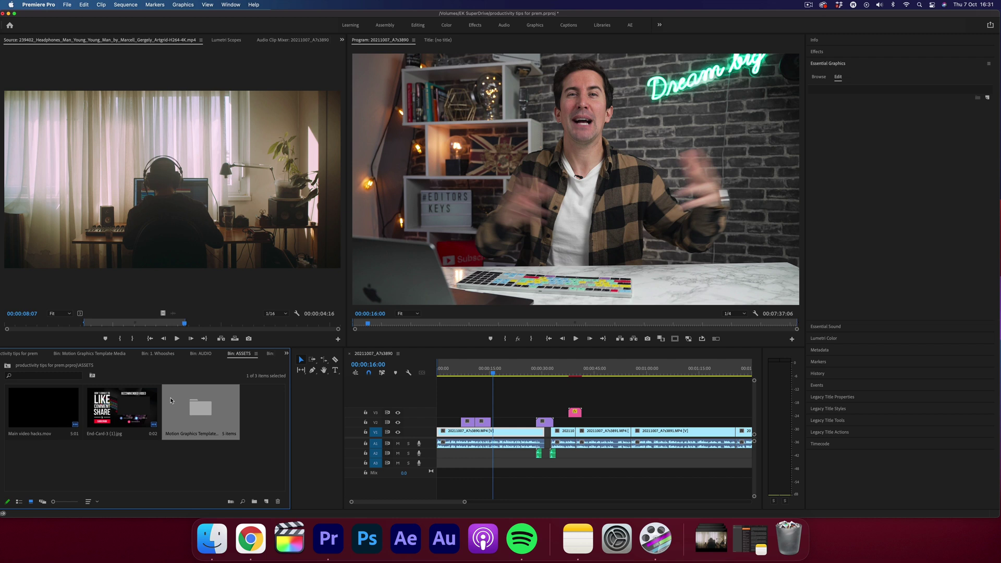
key(shift+1)
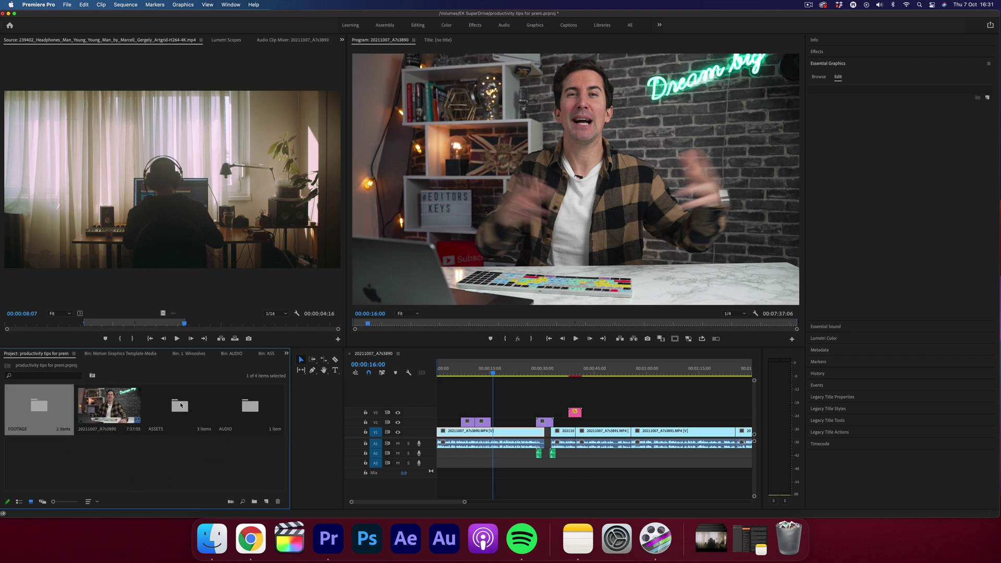
double_click(181, 405)
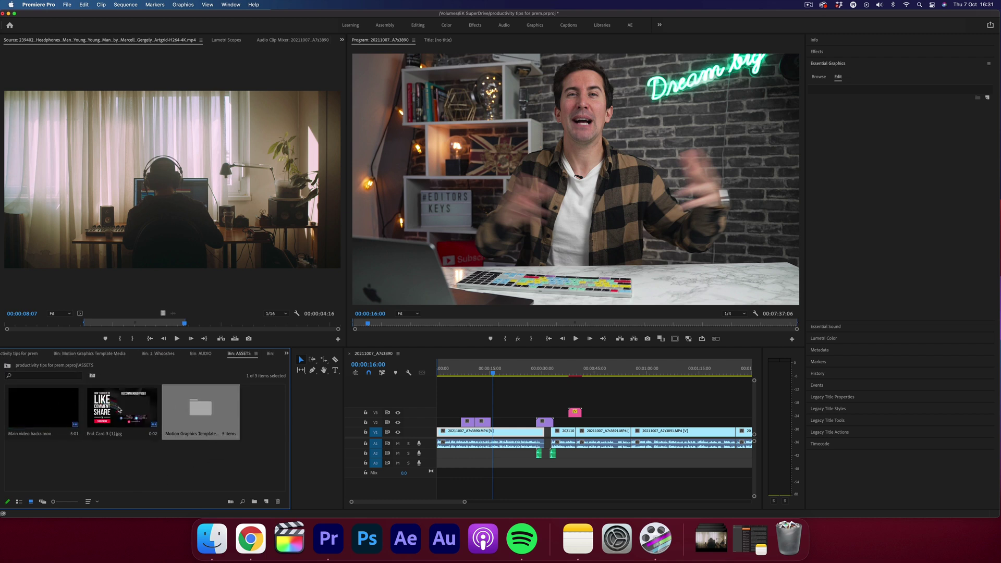
double_click(201, 409)
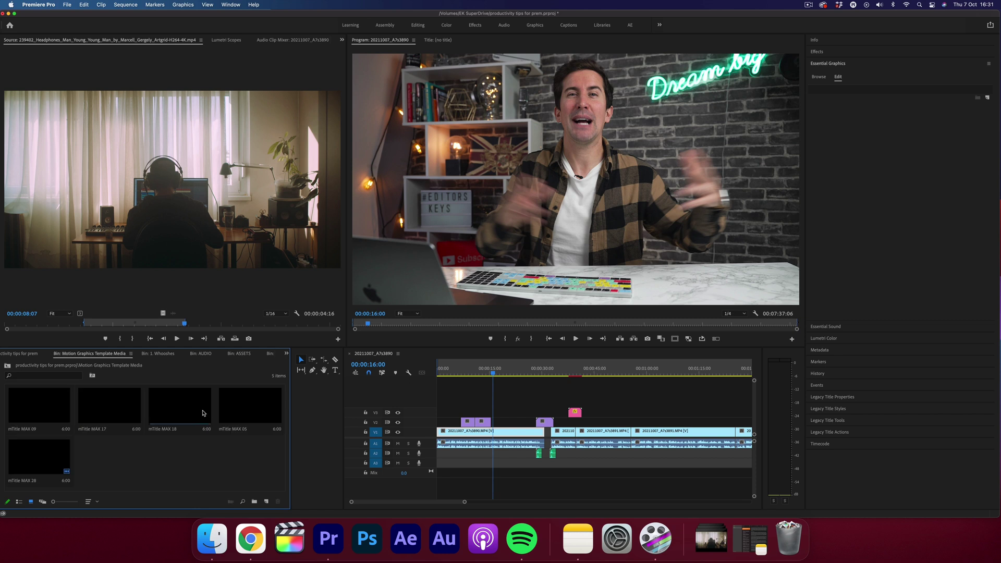
click(8, 365)
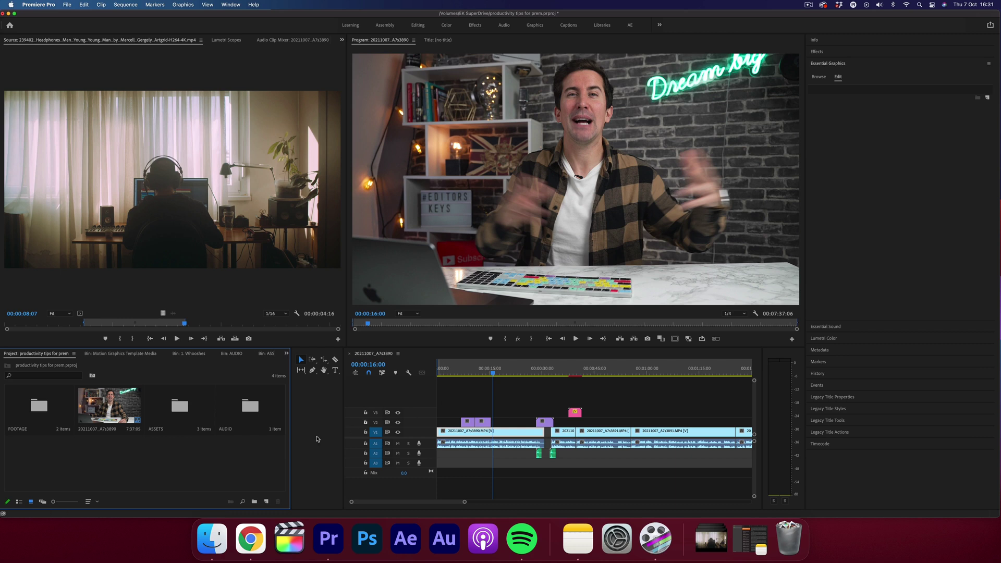
Browse the stand ups and broll bins inside FOOTAGE, then return to the top level.
double_click(43, 416)
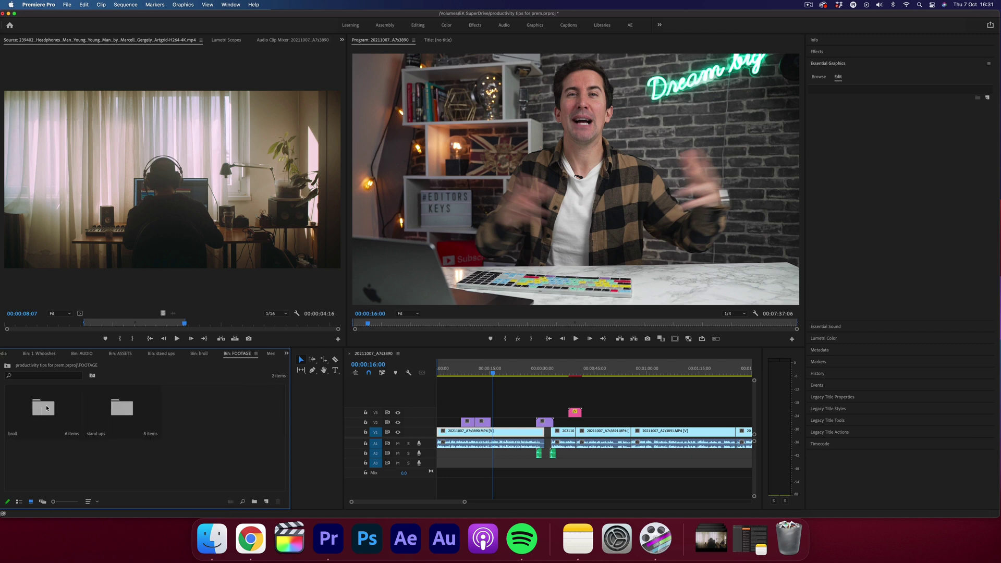
double_click(113, 407)
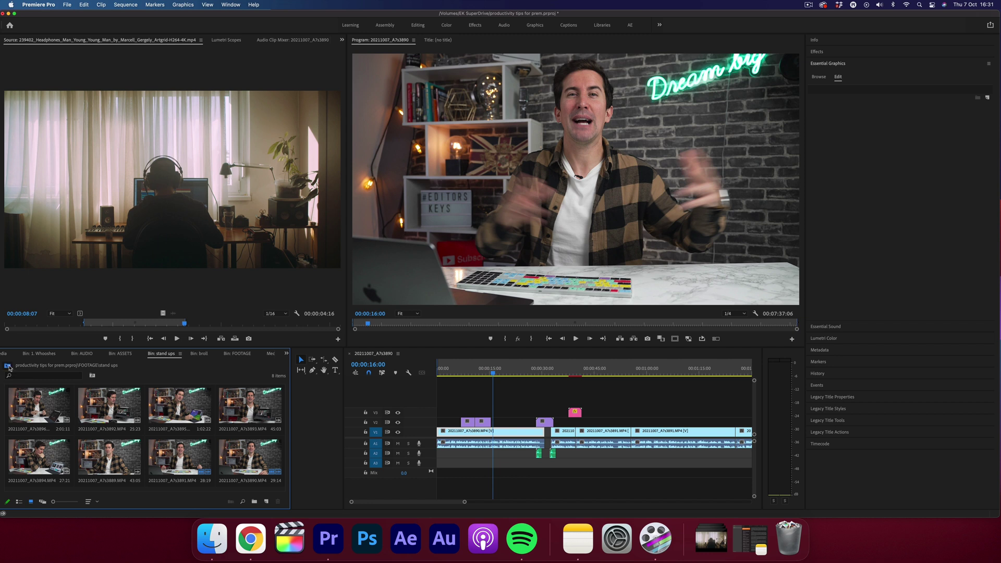
click(8, 366)
double_click(38, 407)
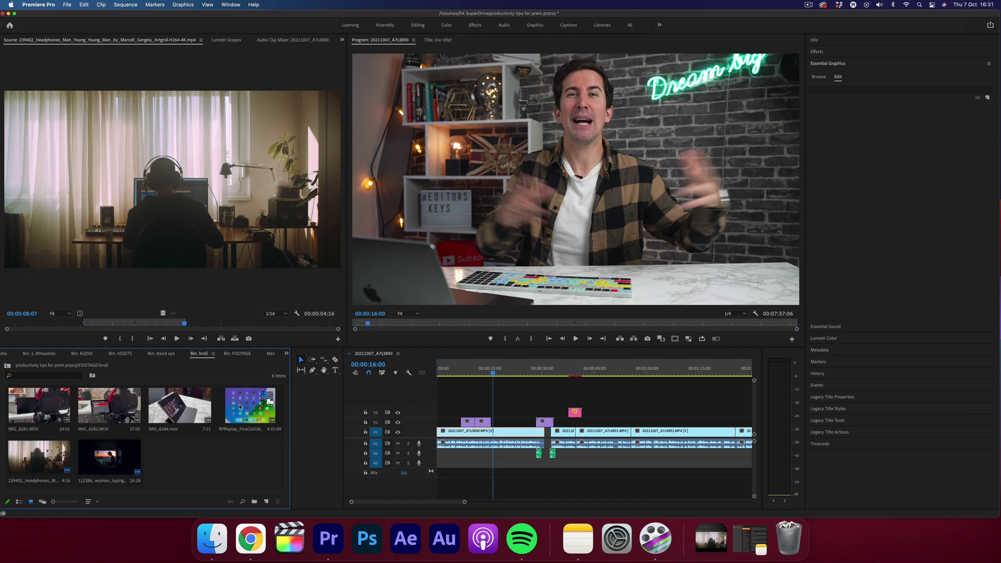
click(8, 367)
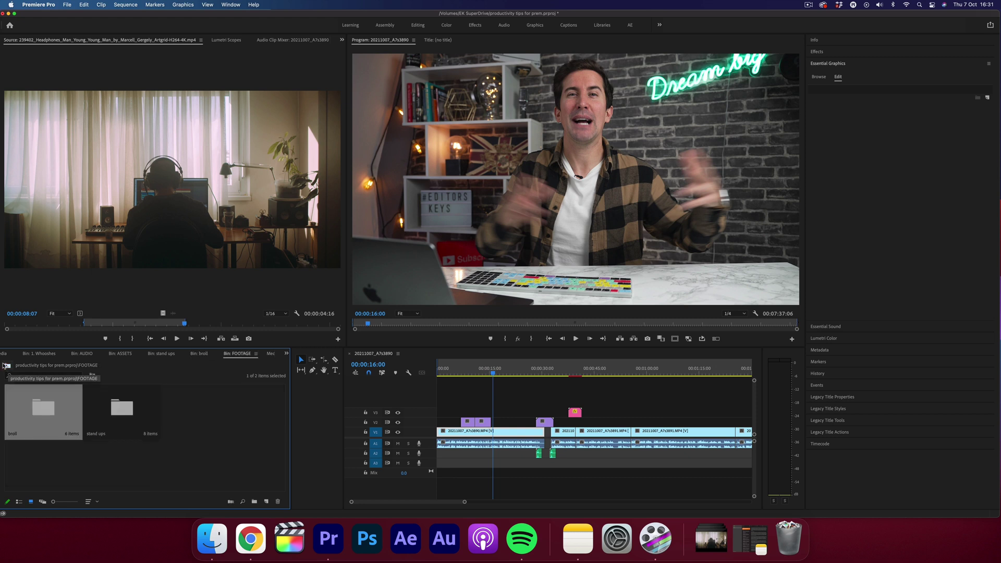
click(7, 366)
click(7, 367)
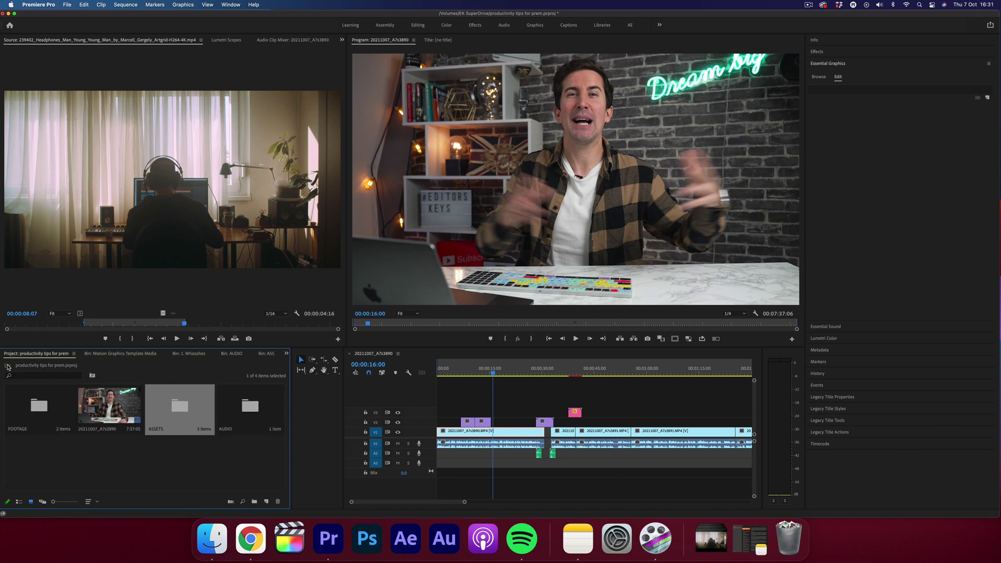
Open AUDIO and its 1. Whooshes bin, then go back up and deselect AUDIO.
double_click(240, 412)
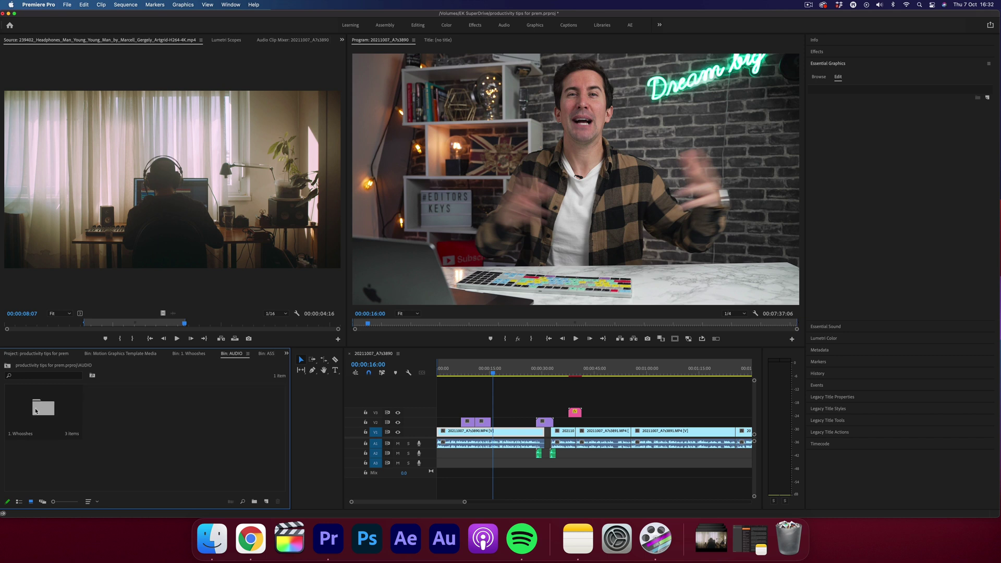
double_click(36, 412)
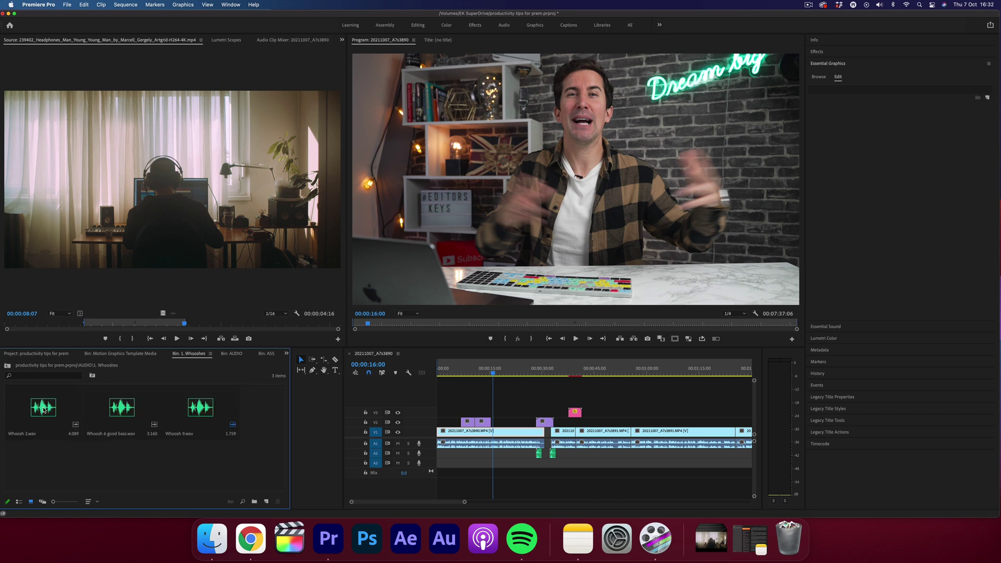
click(7, 366)
click(7, 366)
click(99, 433)
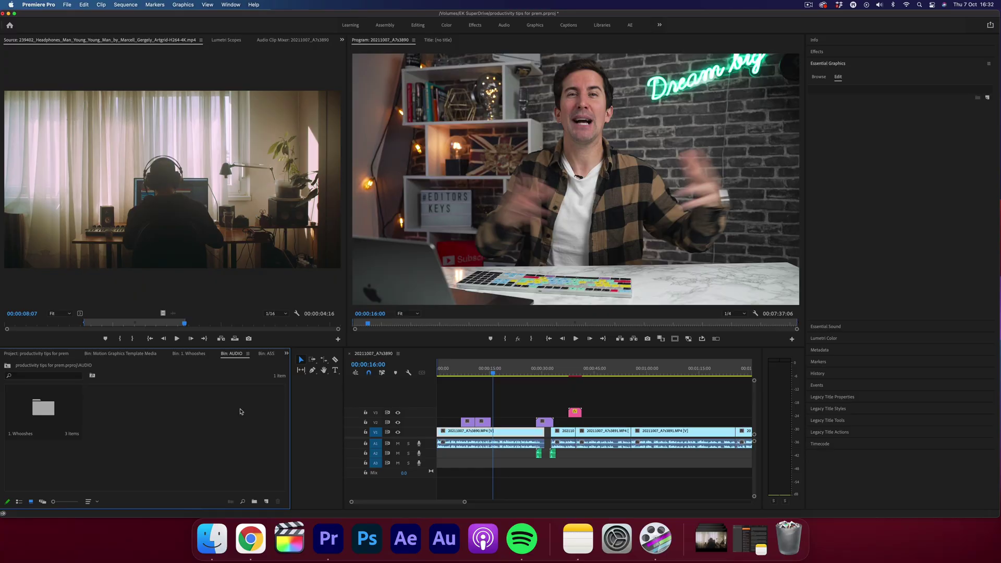
Check the 1. Whooshes bin, then return to the project root with nothing selected.
double_click(40, 410)
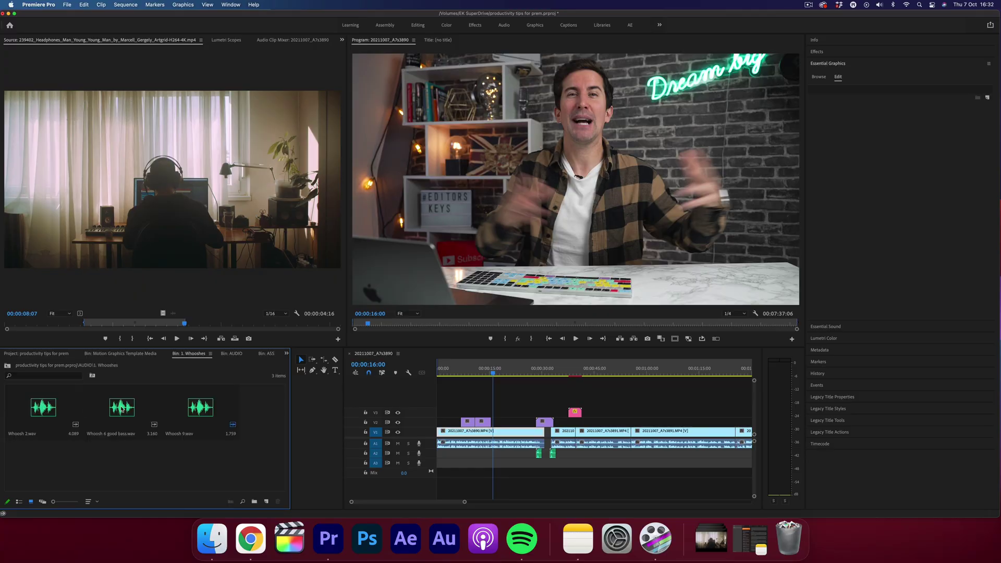
click(6, 367)
click(6, 366)
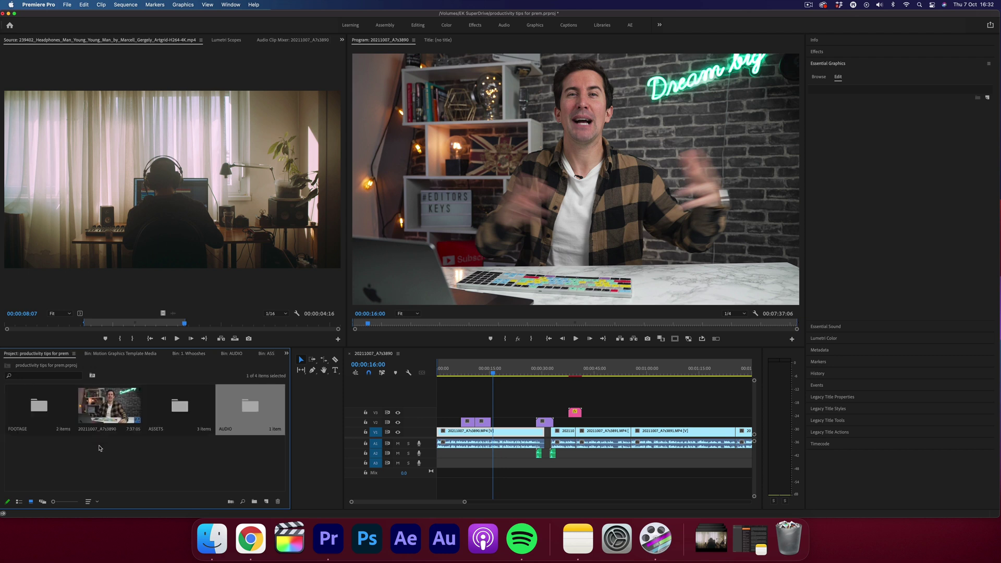
click(100, 448)
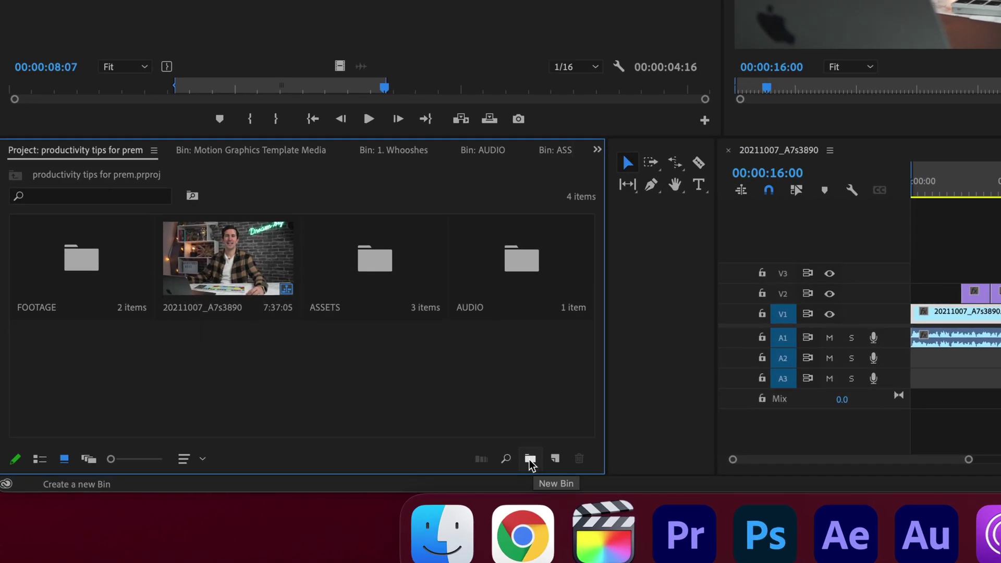
Add a new empty bin named 'tracks' at the project root.
click(530, 459)
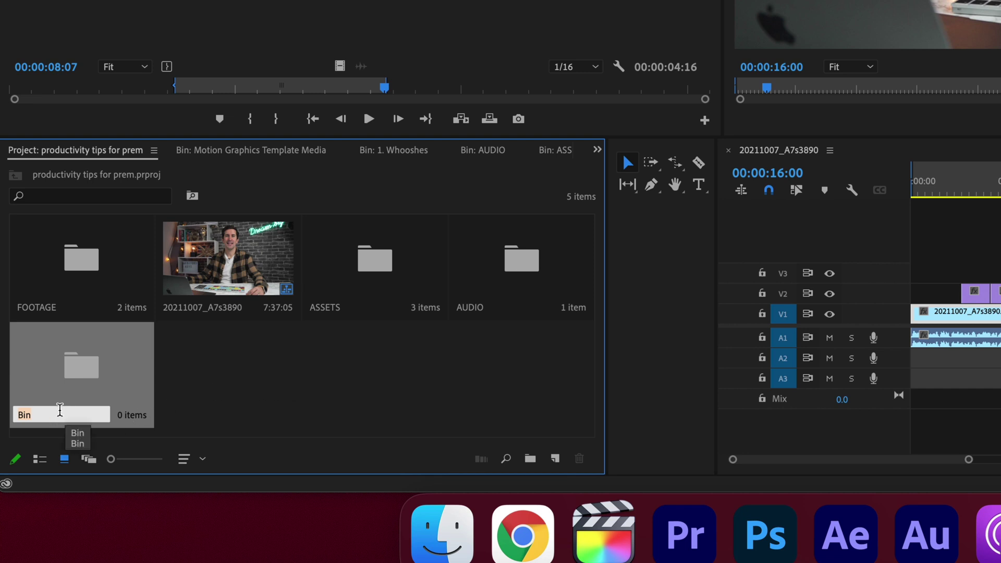
text(tracks)
click(241, 400)
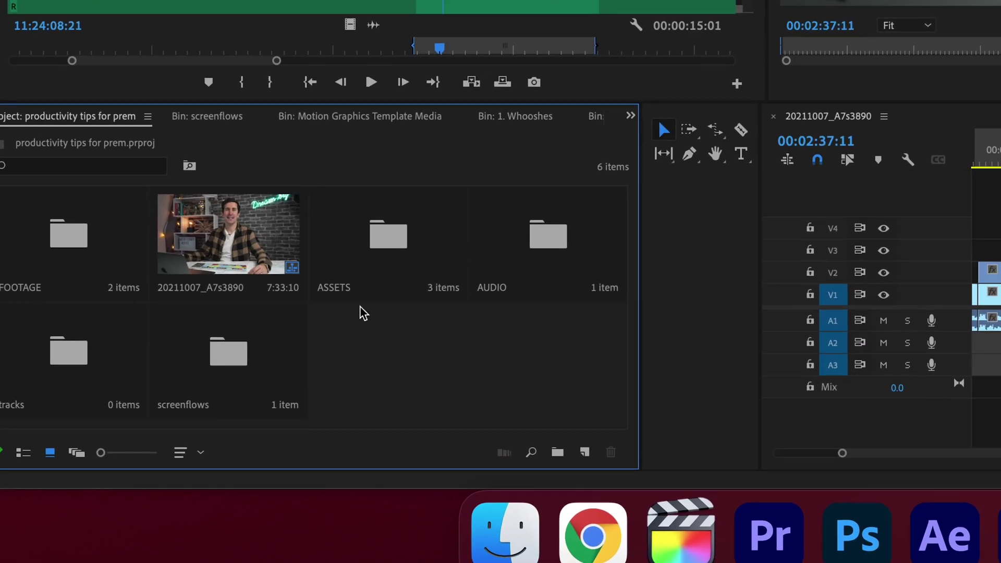
Open FOOTAGE > stand ups and display its eight clips in List View.
double_click(56, 246)
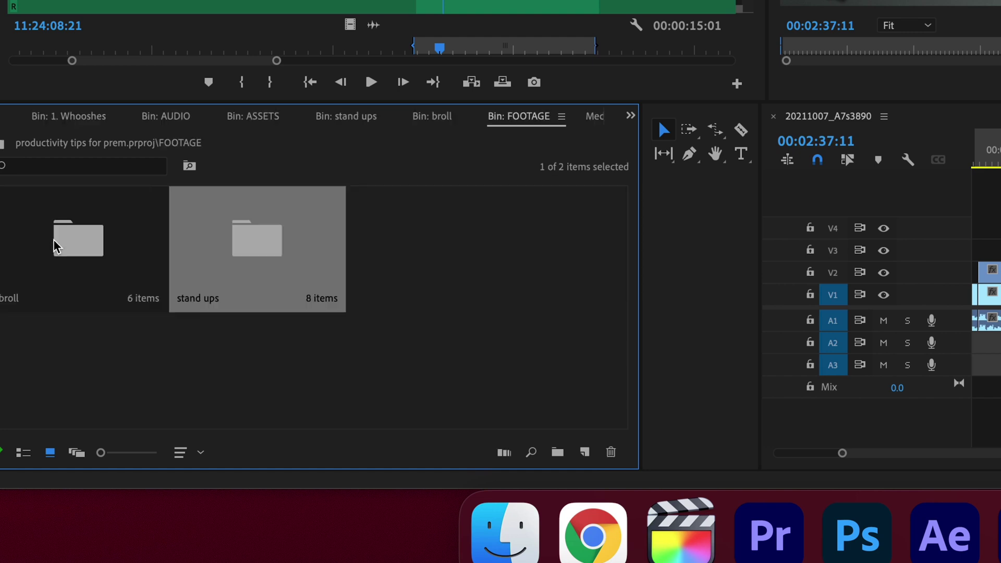
double_click(278, 264)
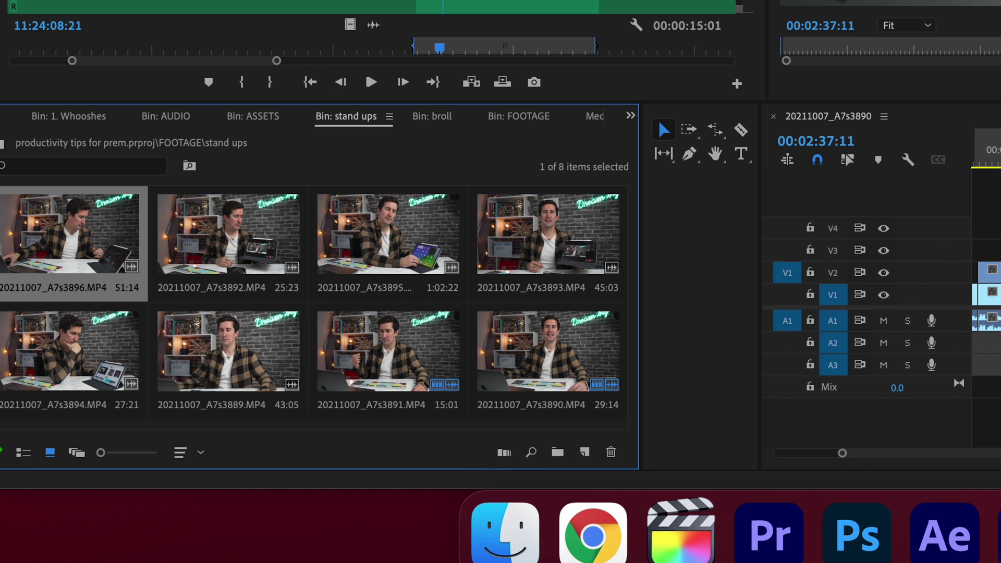
click(22, 452)
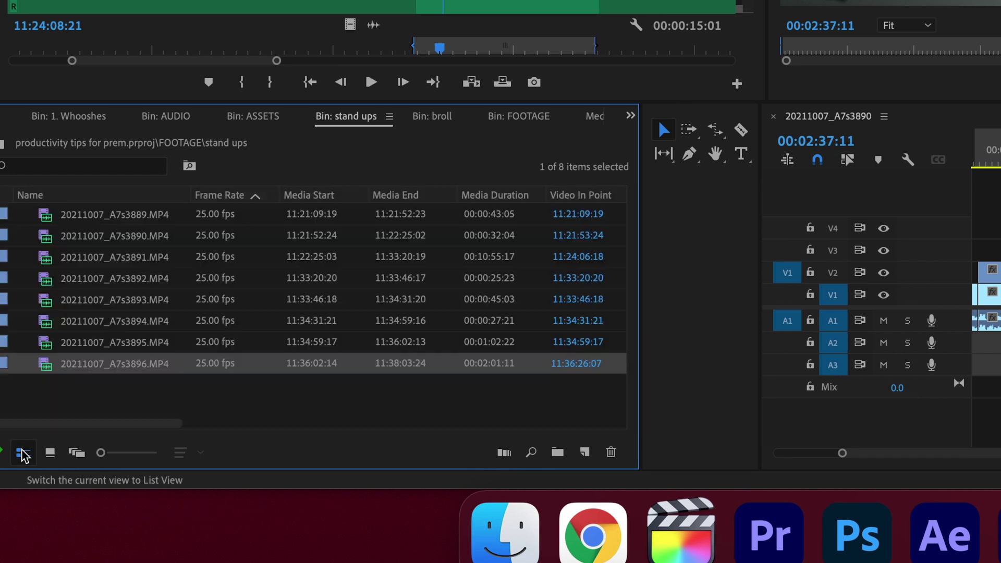
Insert the 20211007_A7s3895.MP4 clip at a marked In point after the existing clips.
click(50, 454)
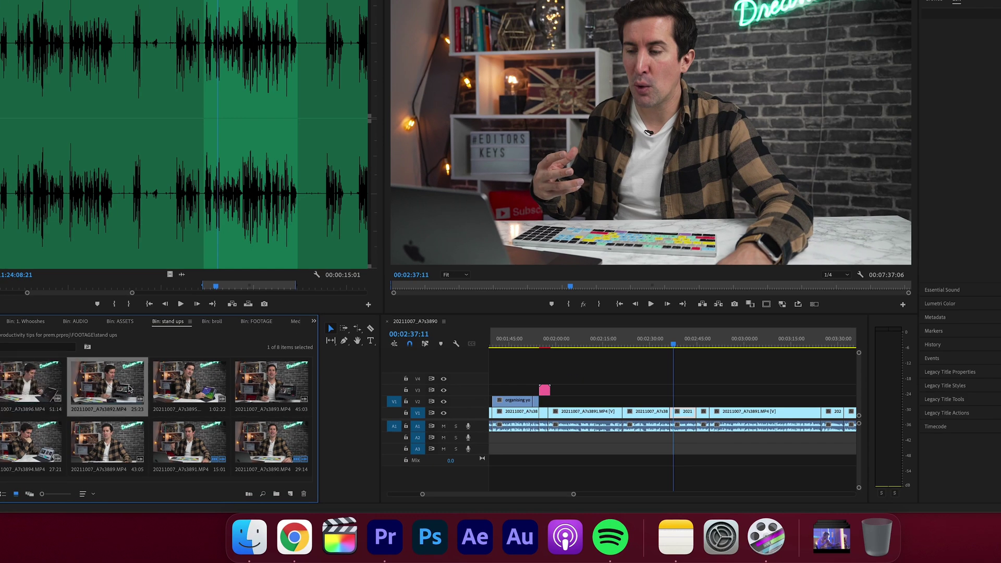
click(387, 239)
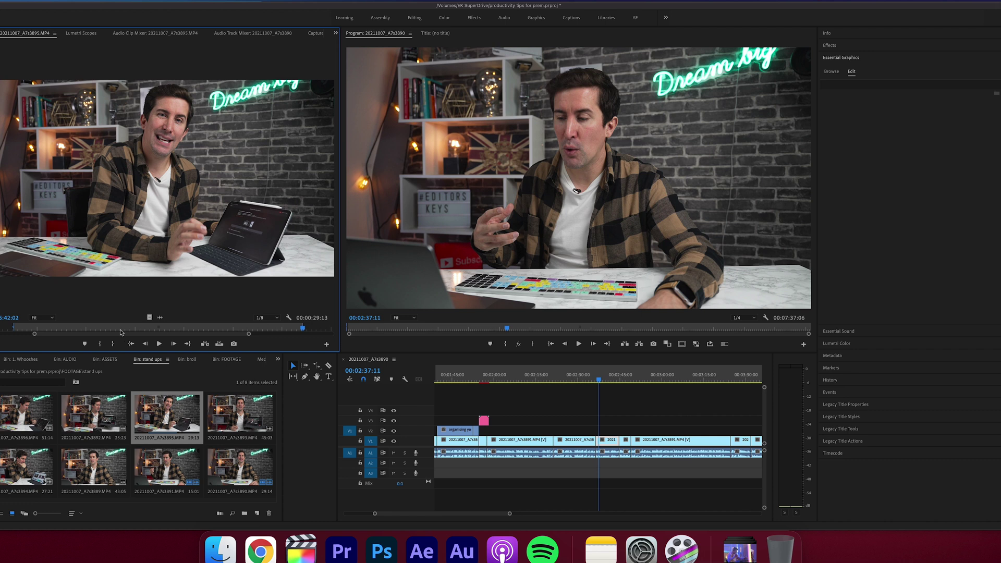
key(backslash)
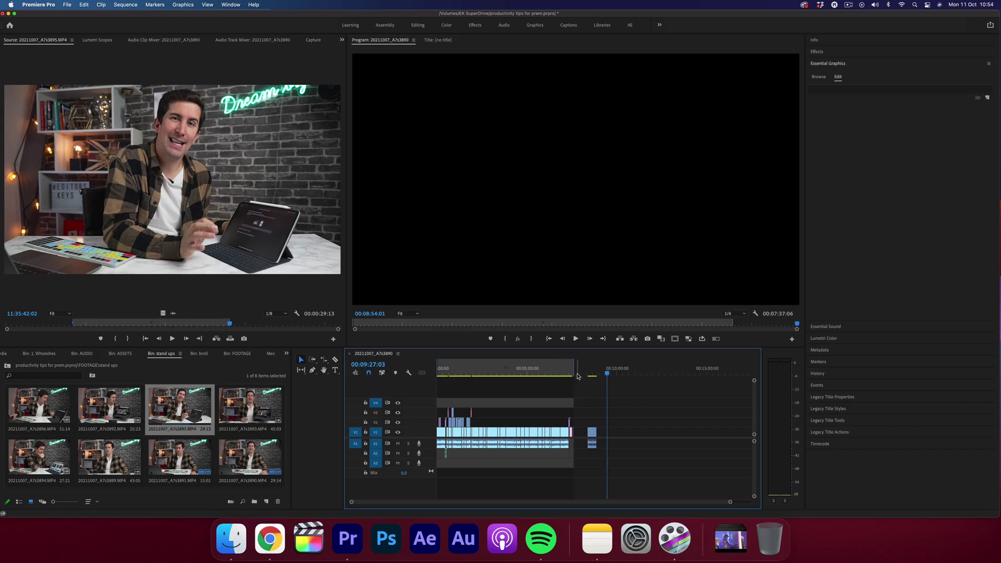
key(i)
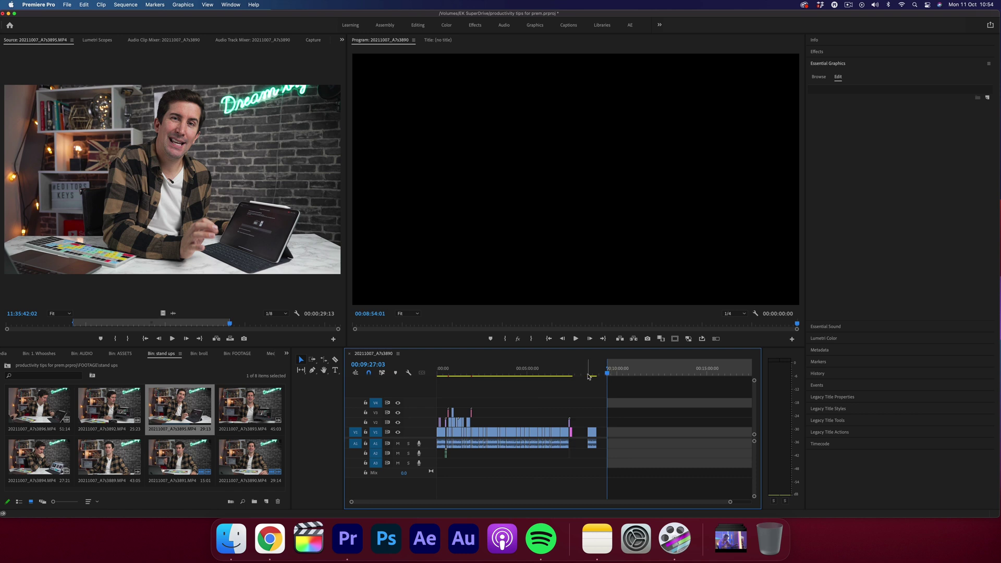
key(period)
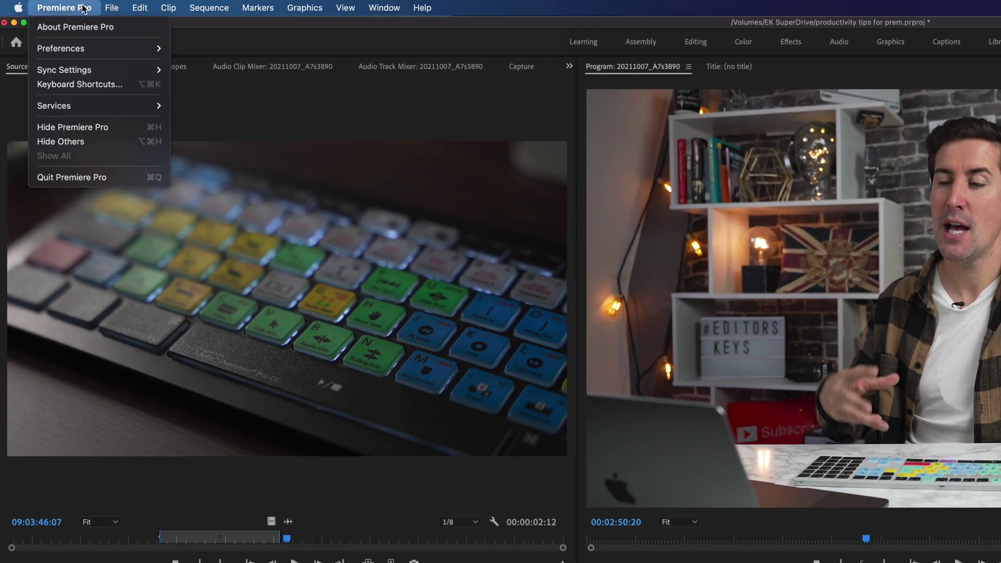
Open the Keyboard Shortcuts map and scroll through its Modifiers and Command lists.
click(97, 84)
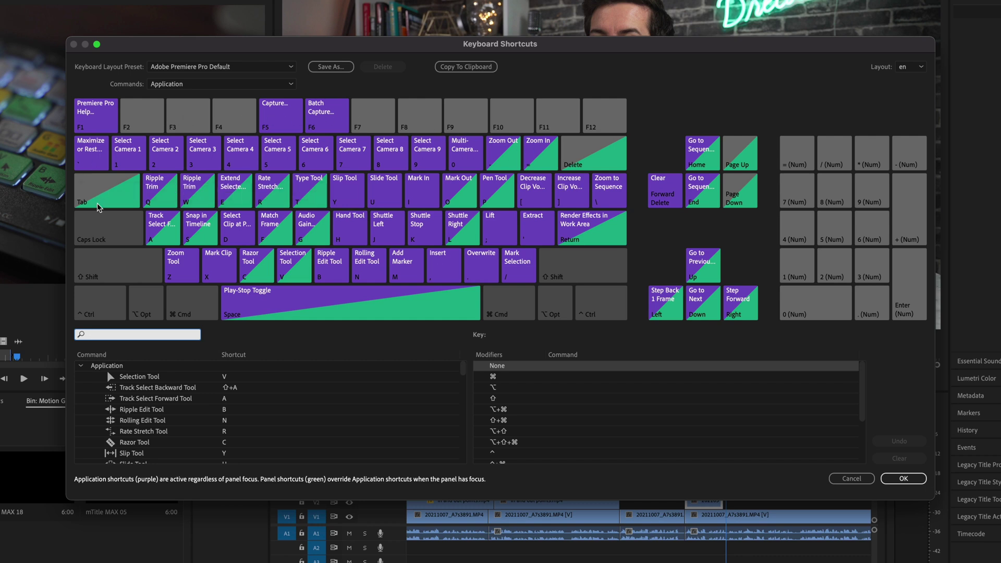
scroll(766, 447, down, 3)
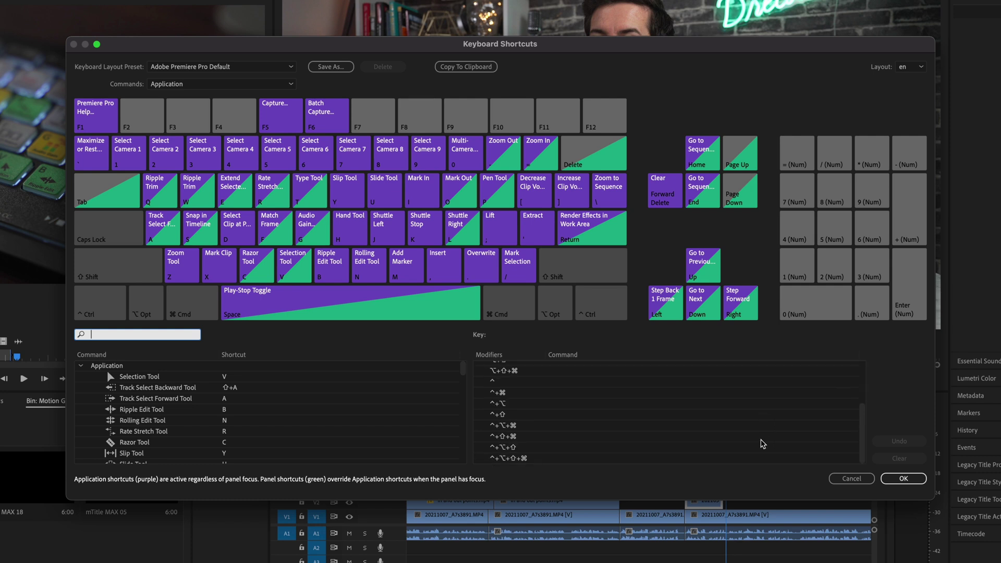
scroll(158, 418, down, 10)
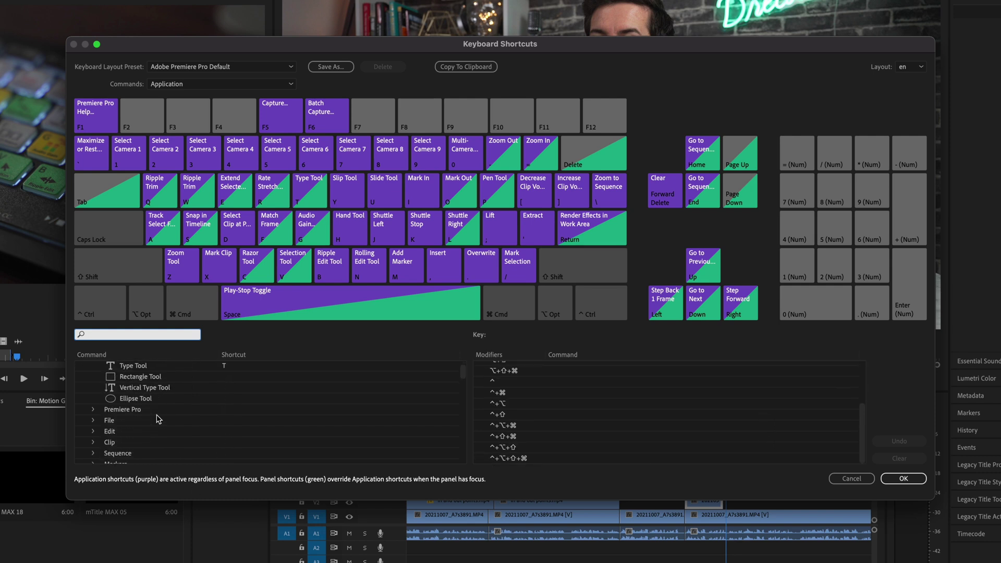
scroll(158, 418, down, 15)
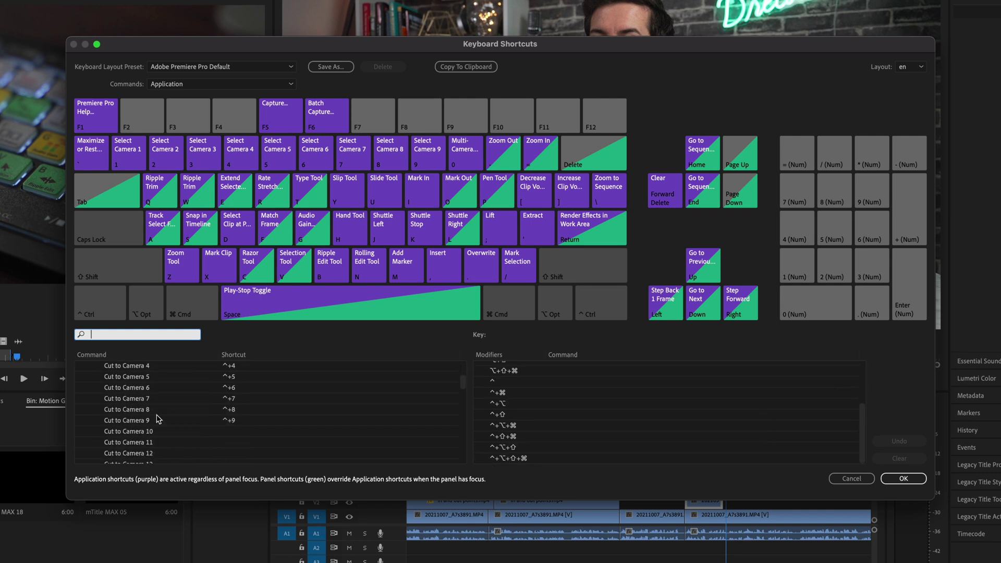
scroll(158, 419, down, 20)
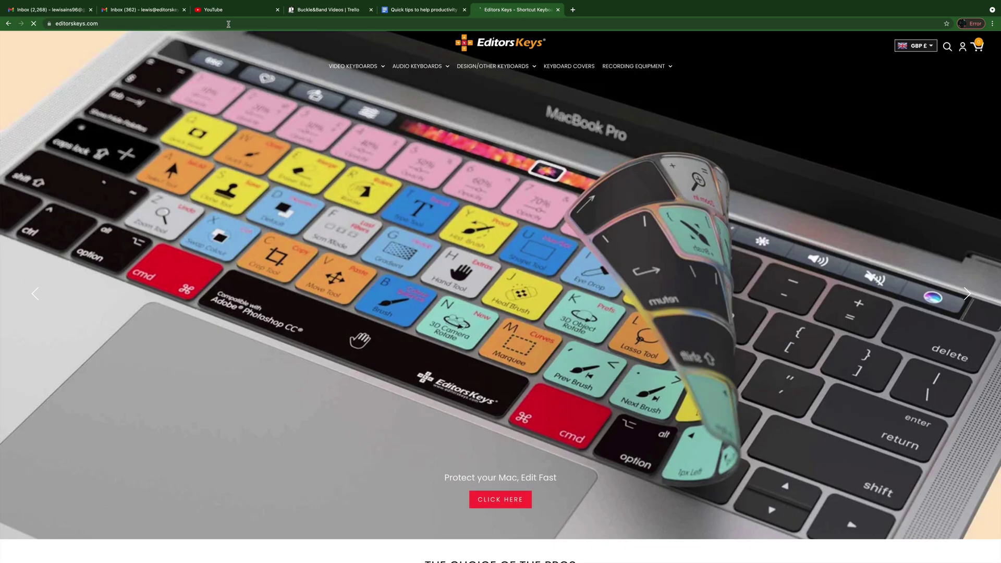
Show the Editors Keys KEYBOARD COVERS collection and scroll down its product grid.
click(568, 66)
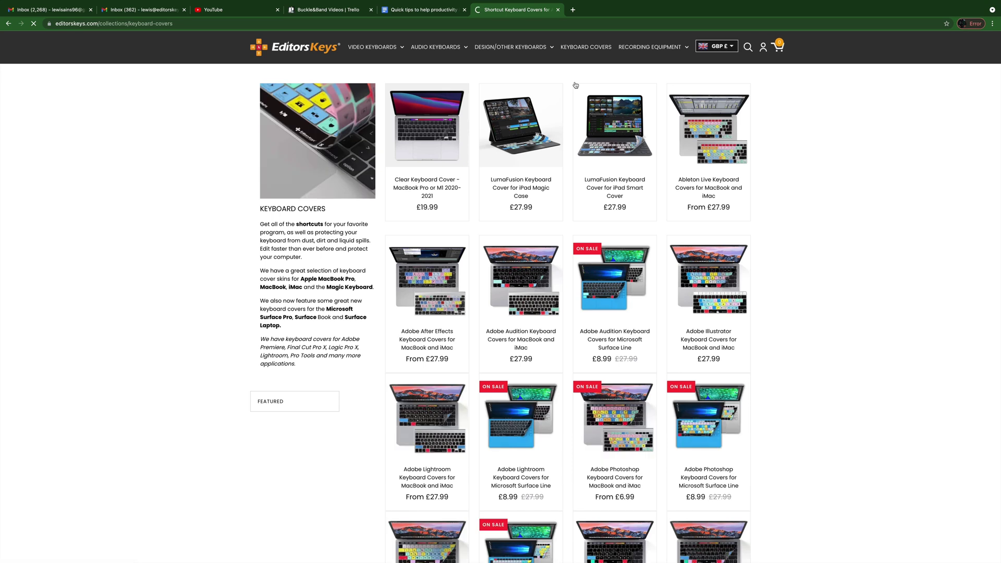
scroll(562, 354, down, 12)
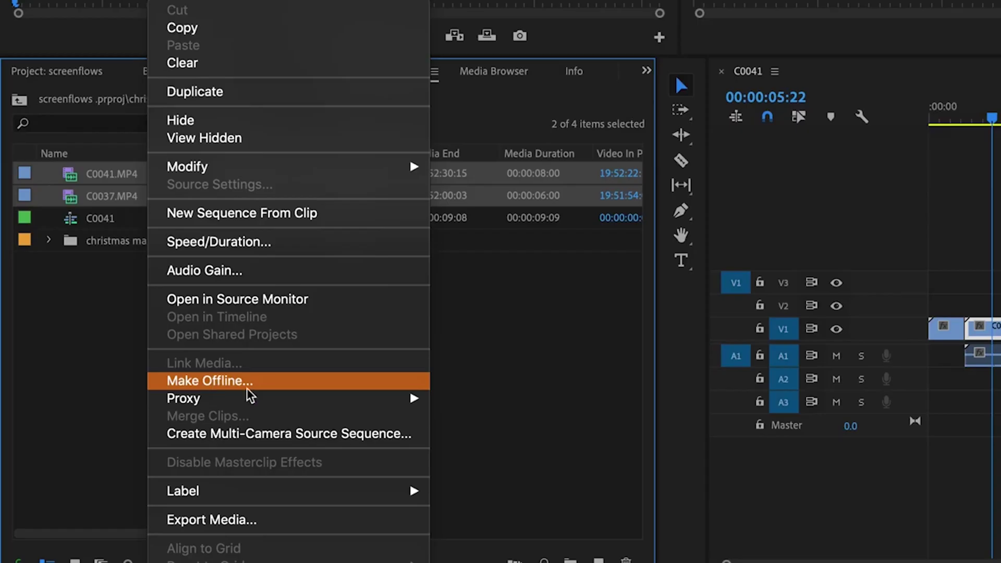
Create an H.264 1024x540 proxy for C0041.MP4, then play and scrub the sequence.
mouse_move(249, 398)
click(563, 394)
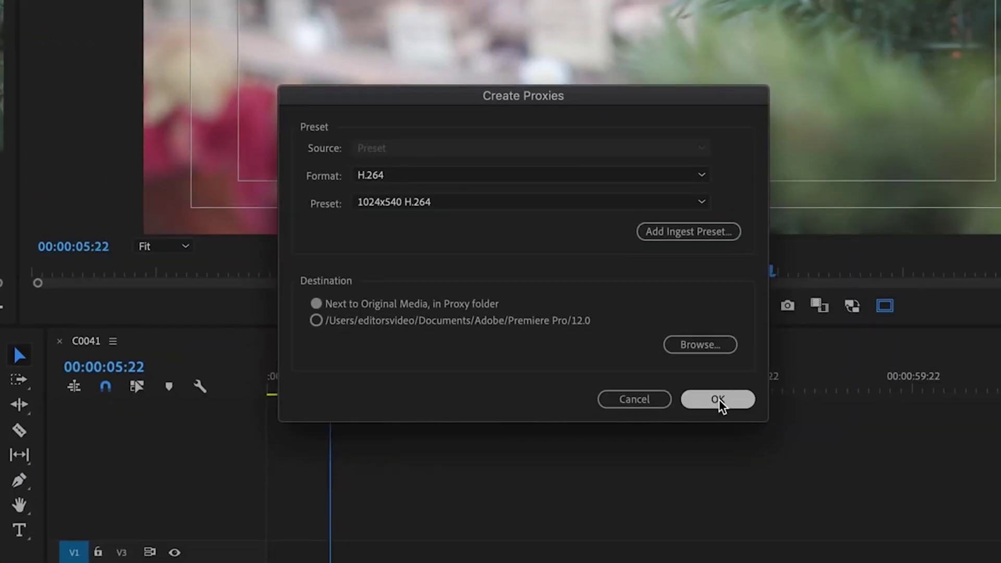
click(718, 399)
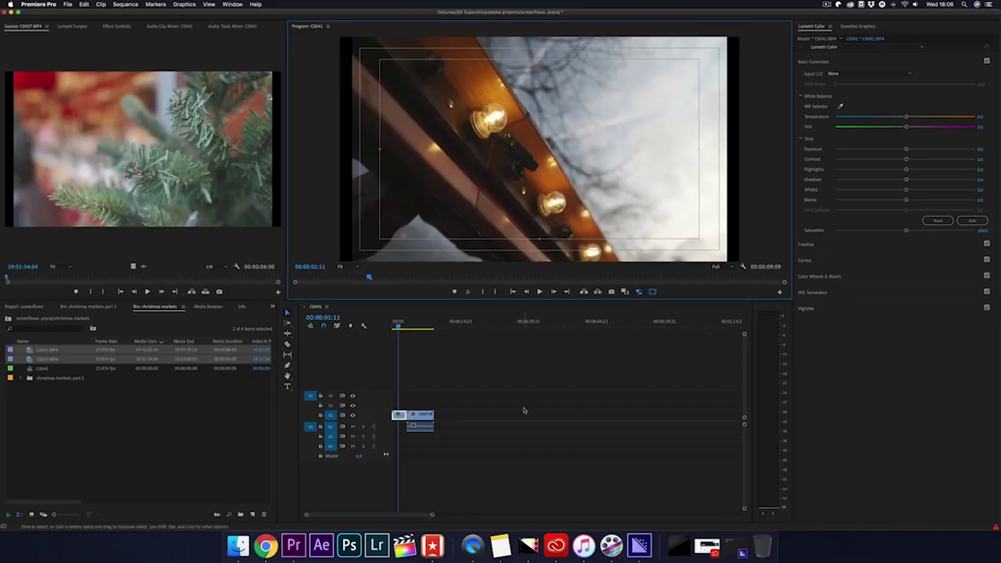
key(space)
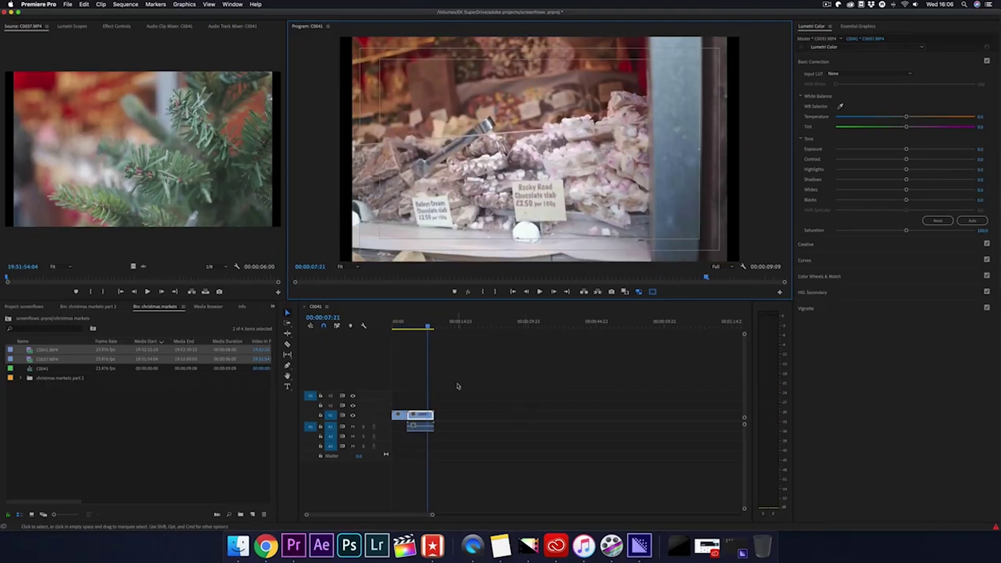
click(401, 324)
click(605, 281)
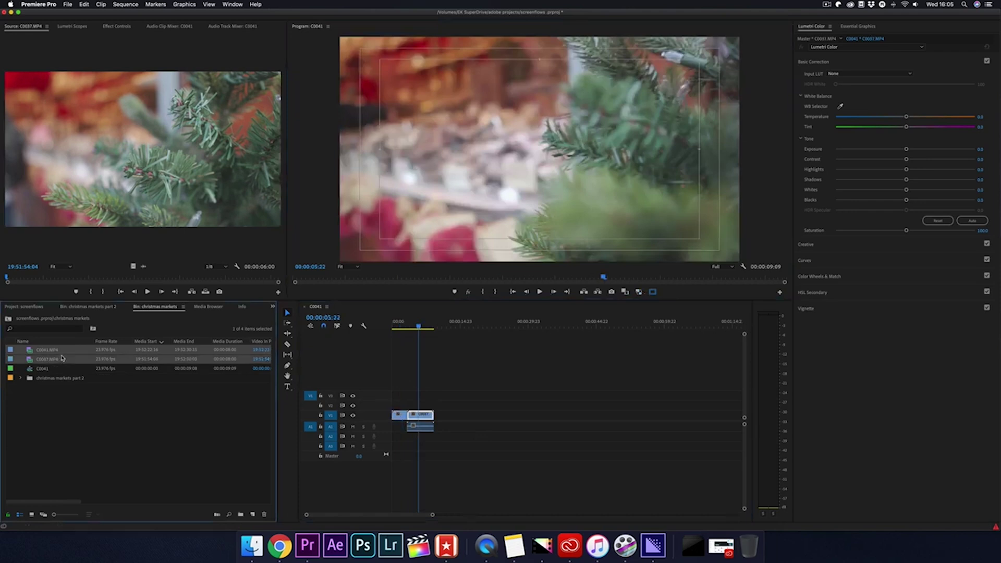
Create H.264 1024x540 proxies for both C0041.MP4 and C0037.MP4 together.
shift+click(62, 358)
right_click(62, 358)
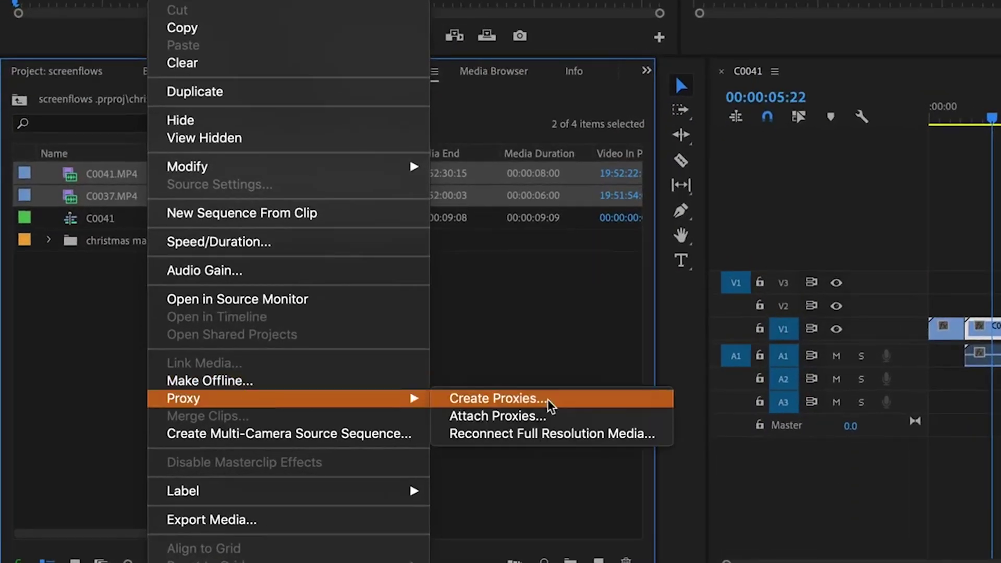
click(548, 399)
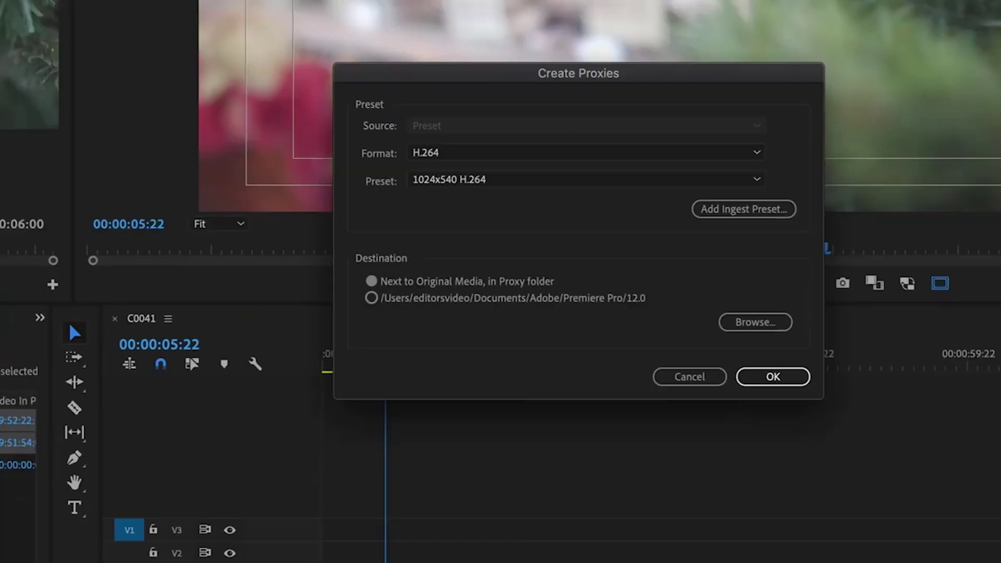
click(716, 398)
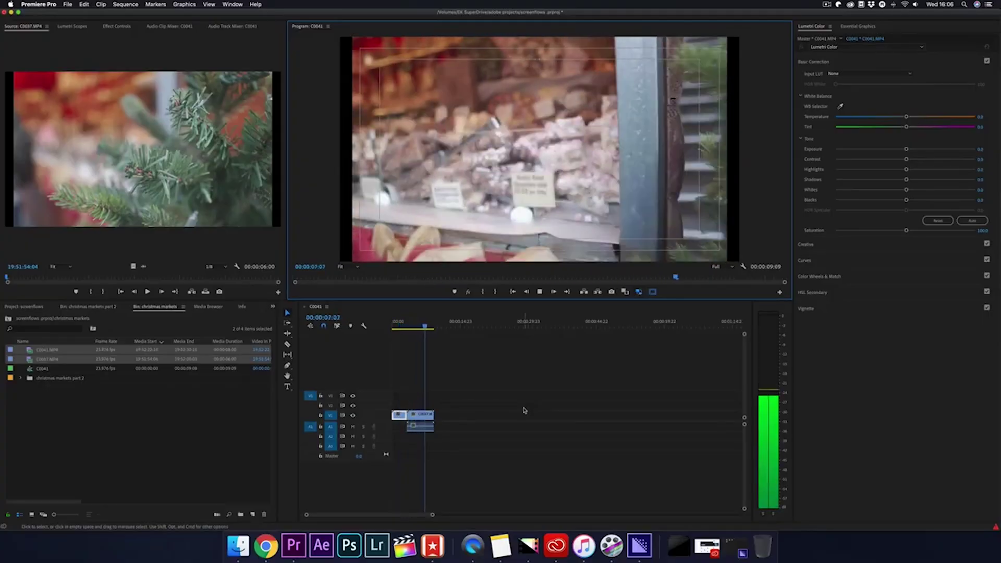
key(space)
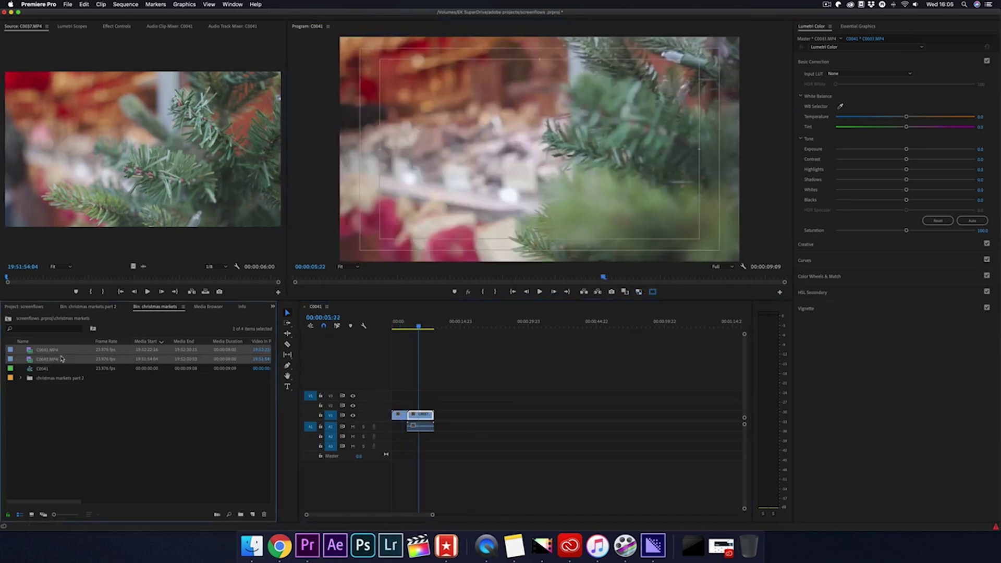
right_click(62, 357)
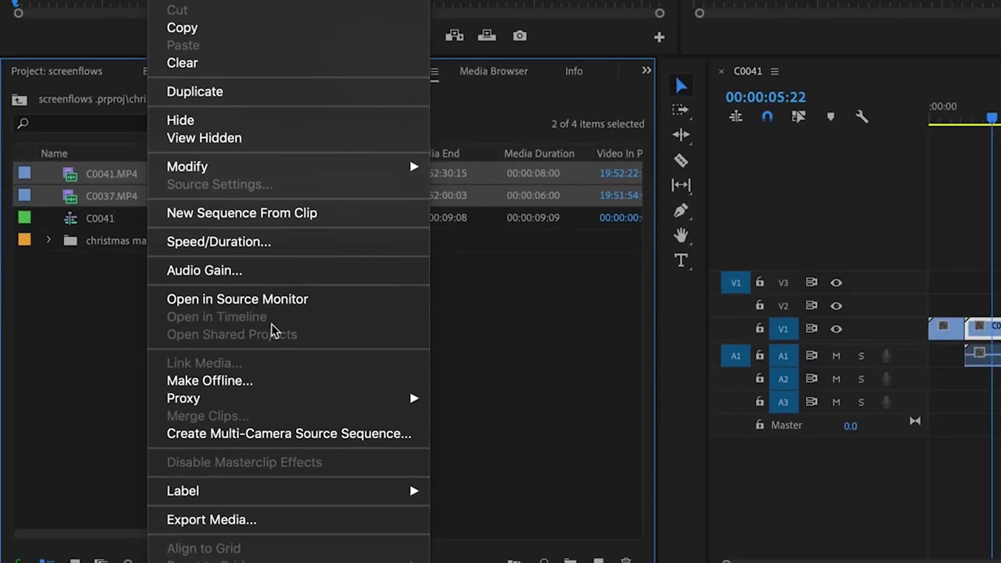
mouse_move(104, 445)
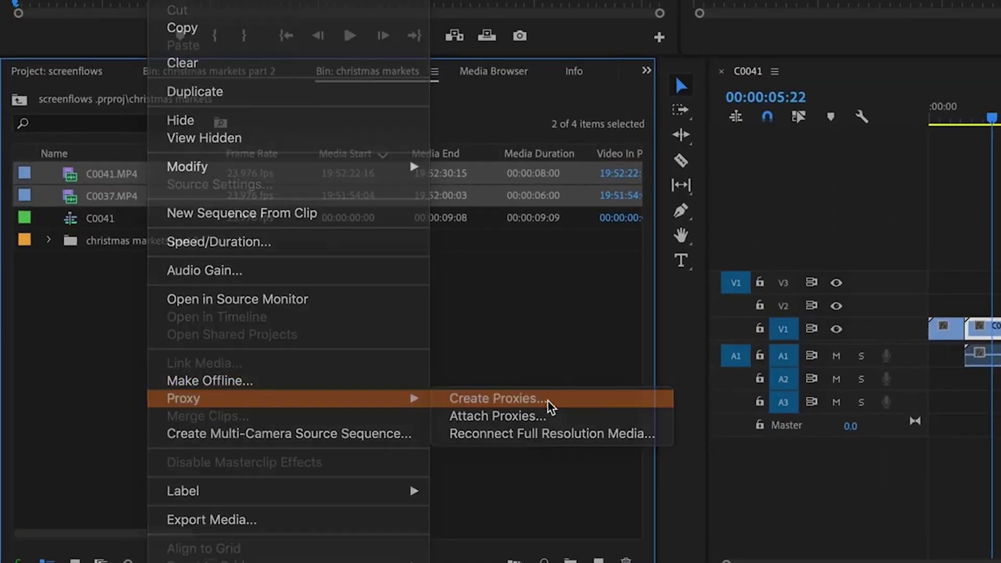
click(490, 398)
click(705, 399)
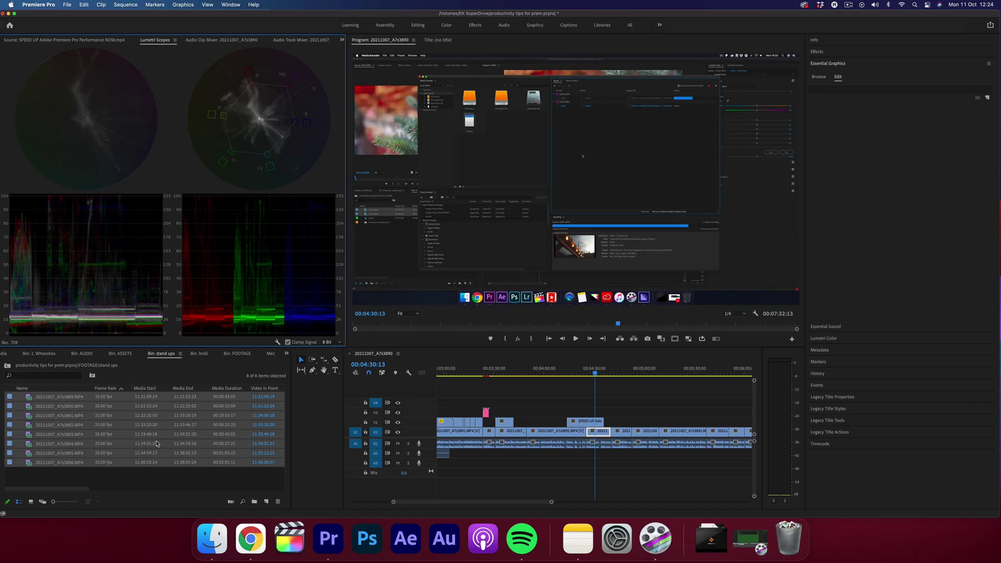
Choose Proxy > Reconnect Full Resolution Media for the eight selected stand-up clips.
right_click(142, 442)
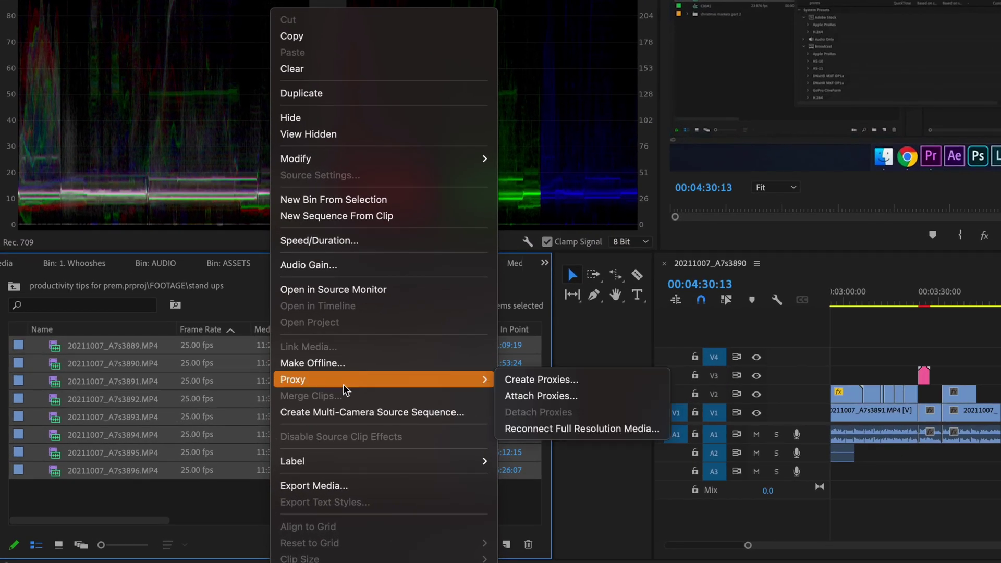
click(599, 429)
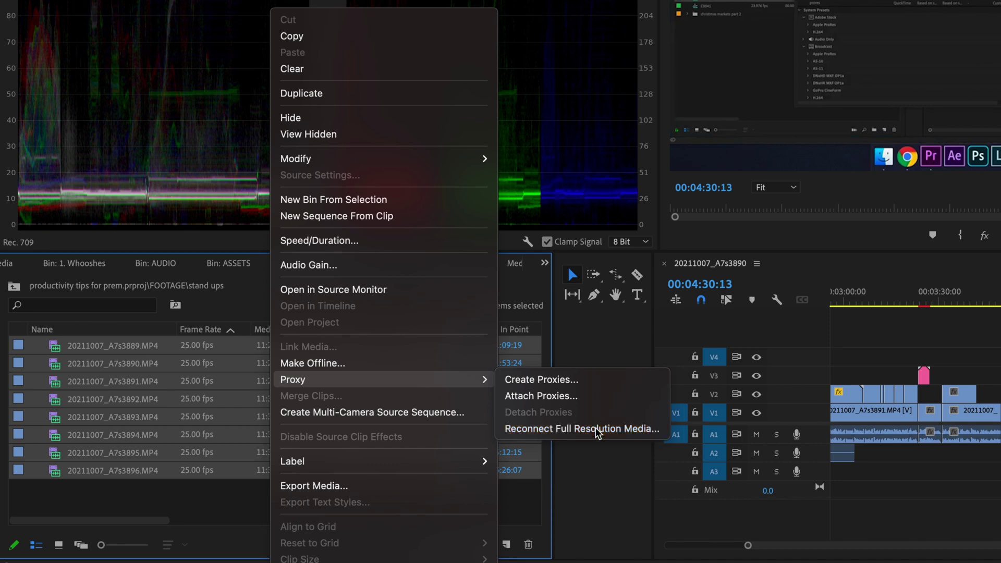